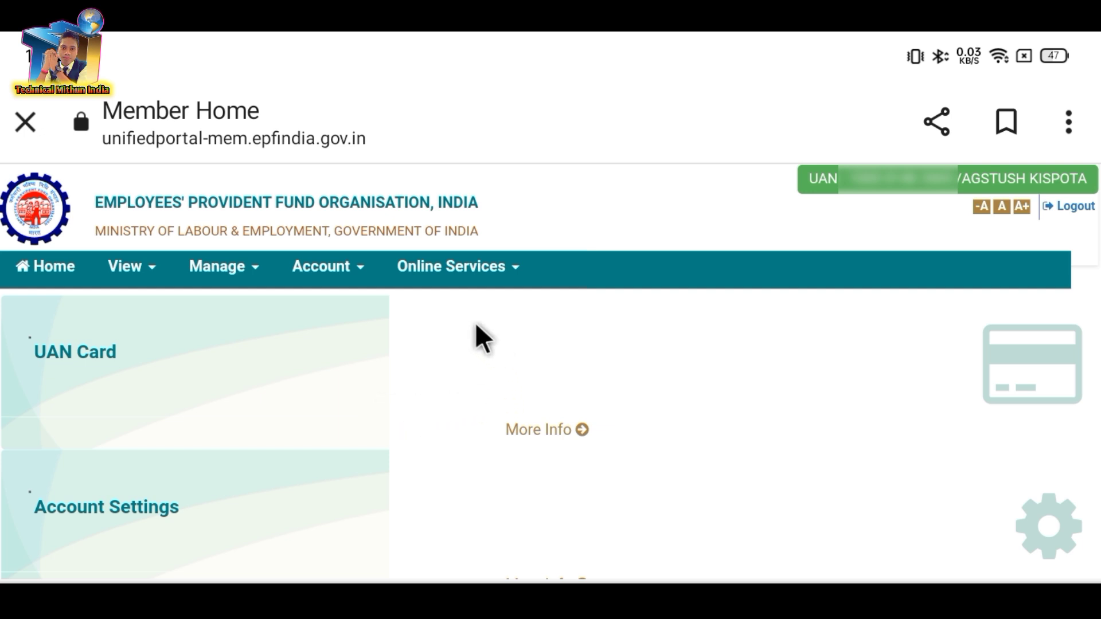
Step: Open the online claim page for Forms 31, 19, 10C and 10D
left_click(442, 267)
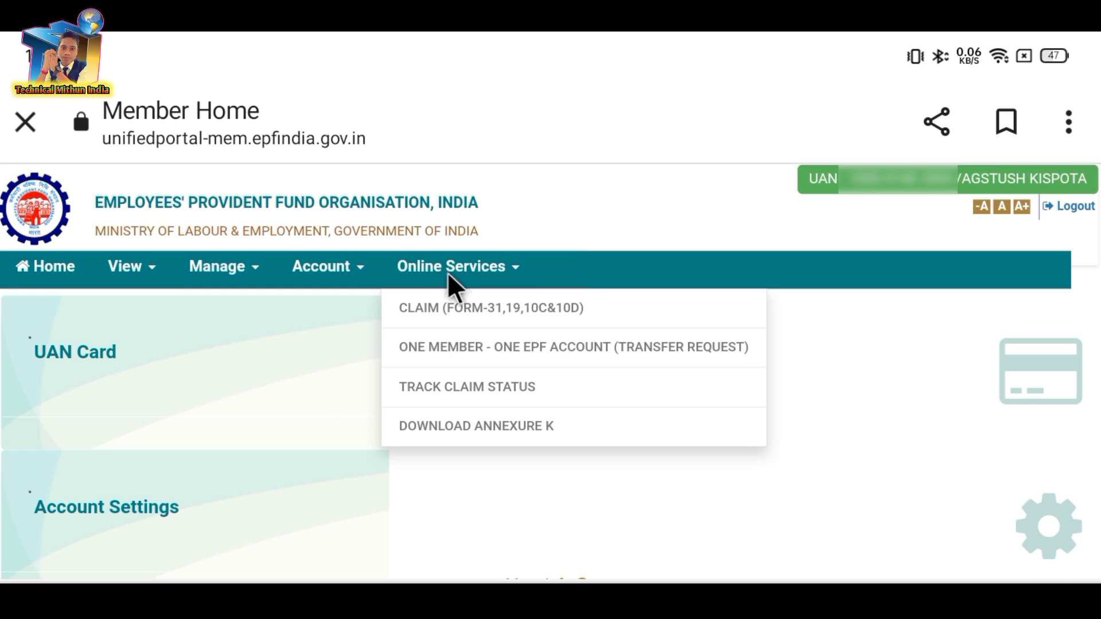
left_click(494, 314)
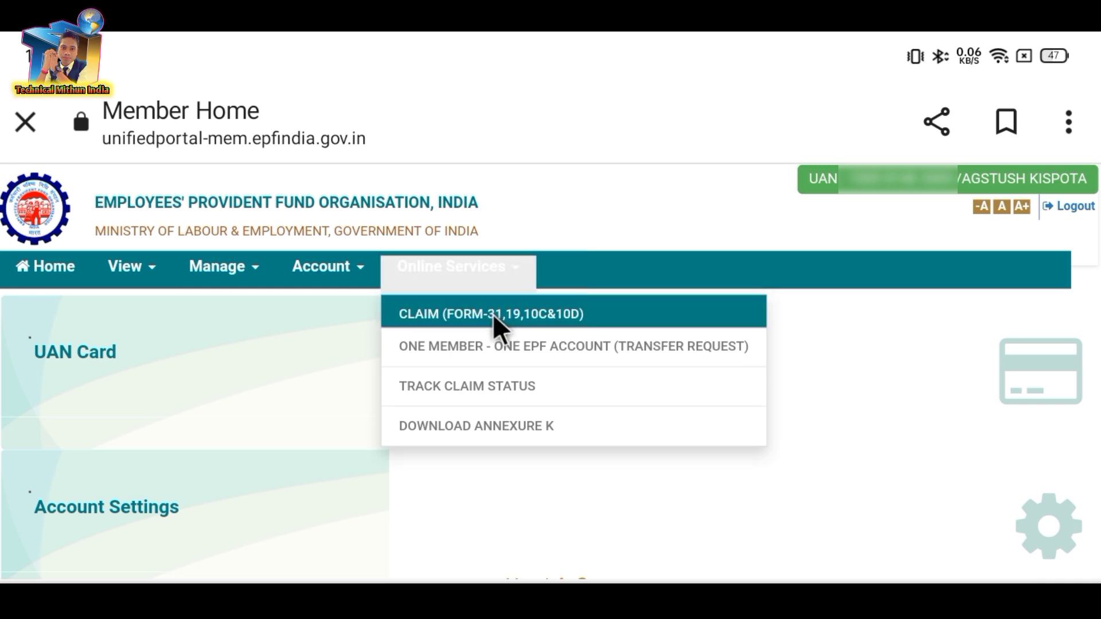
left_click(535, 314)
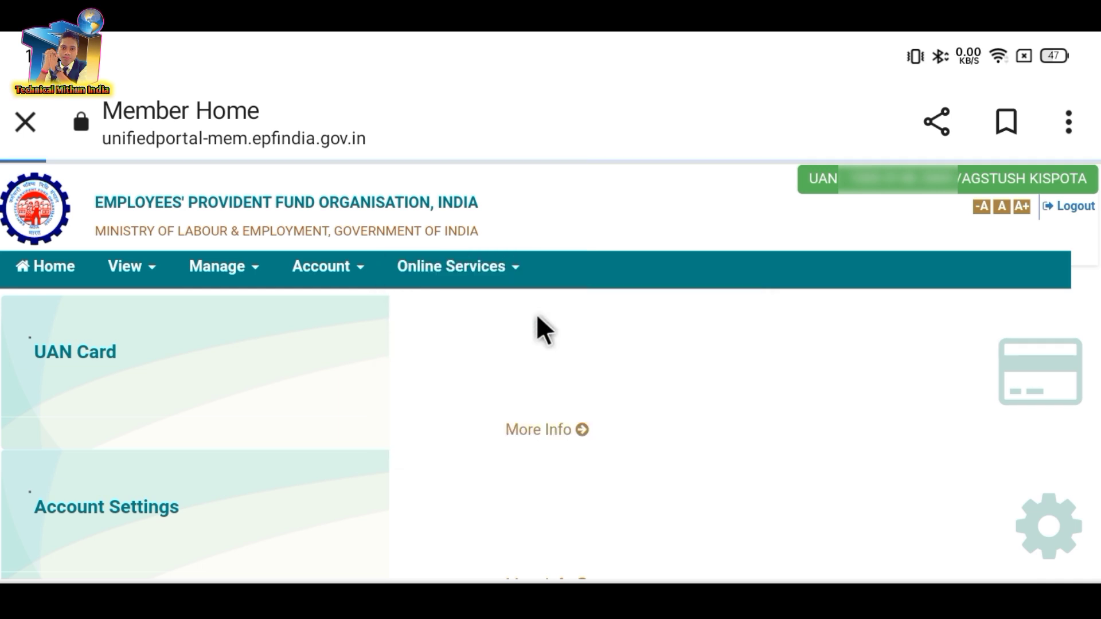
Step: Verify the bank account number seeded against the UAN, agreeing to the certificate of undertaking, and proceed to the online claim
scroll(535, 314, "down", 5)
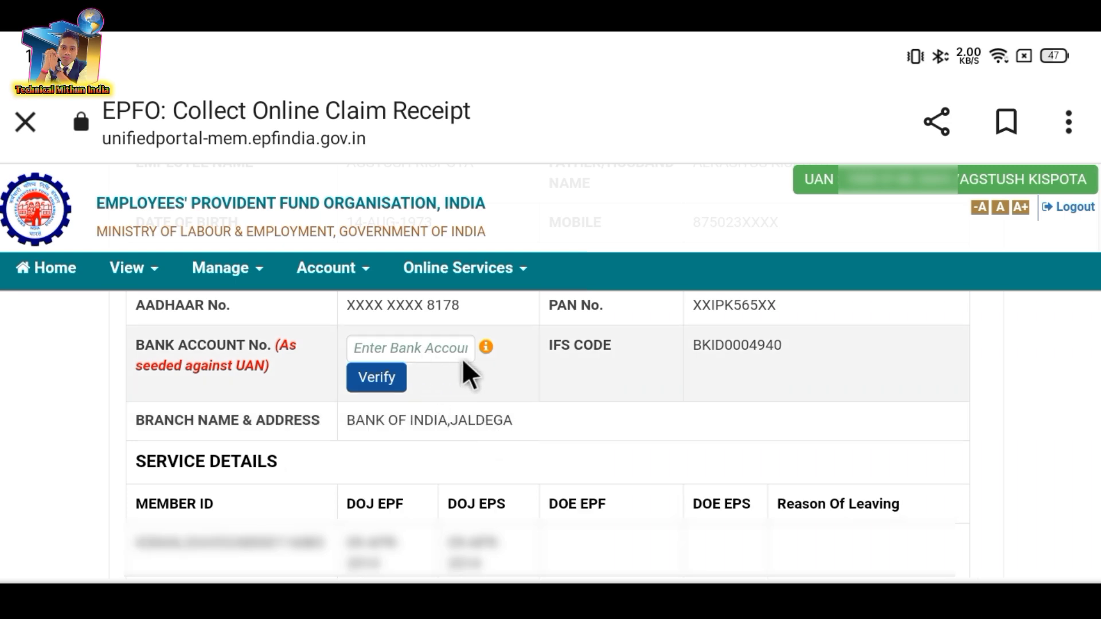
scroll(359, 229, "down", 3)
left_click(373, 229)
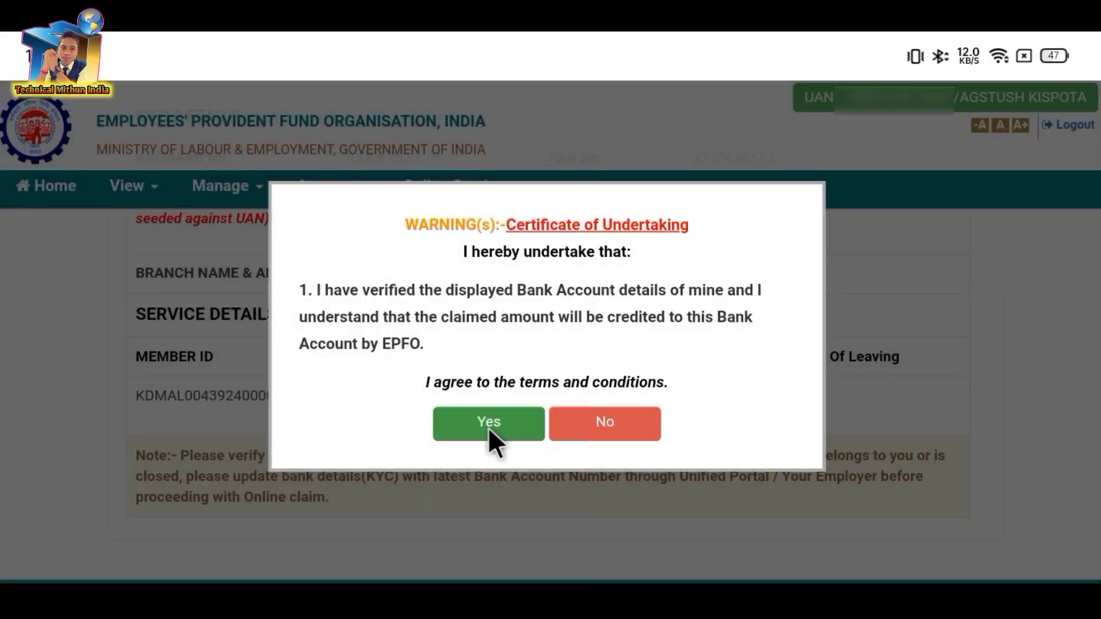
left_click(487, 424)
scroll(515, 432, "down", 2)
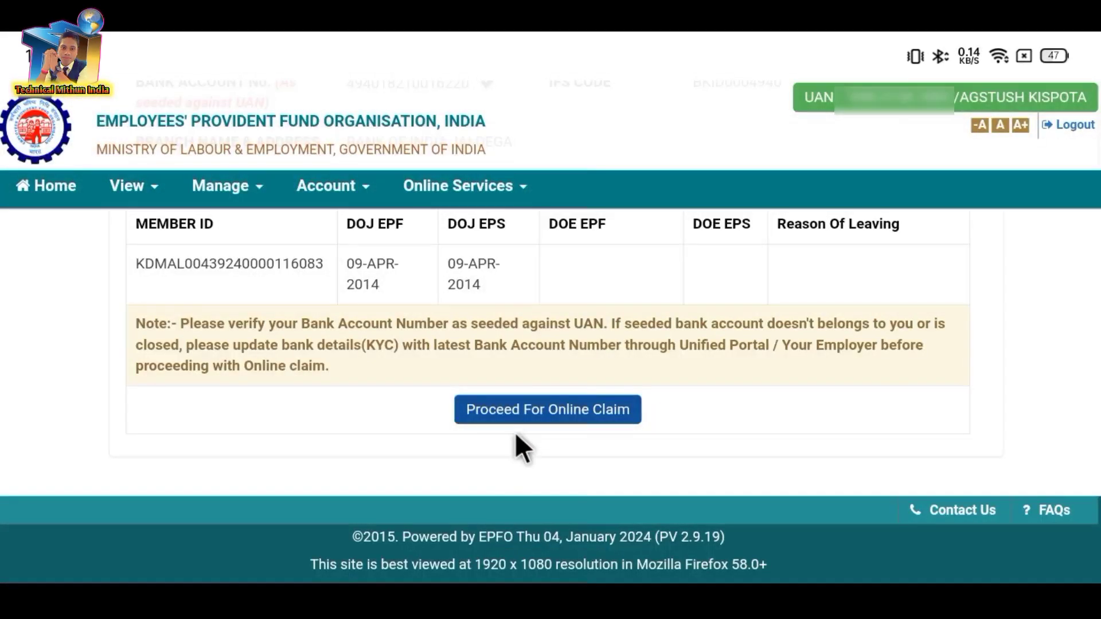
left_click(548, 411)
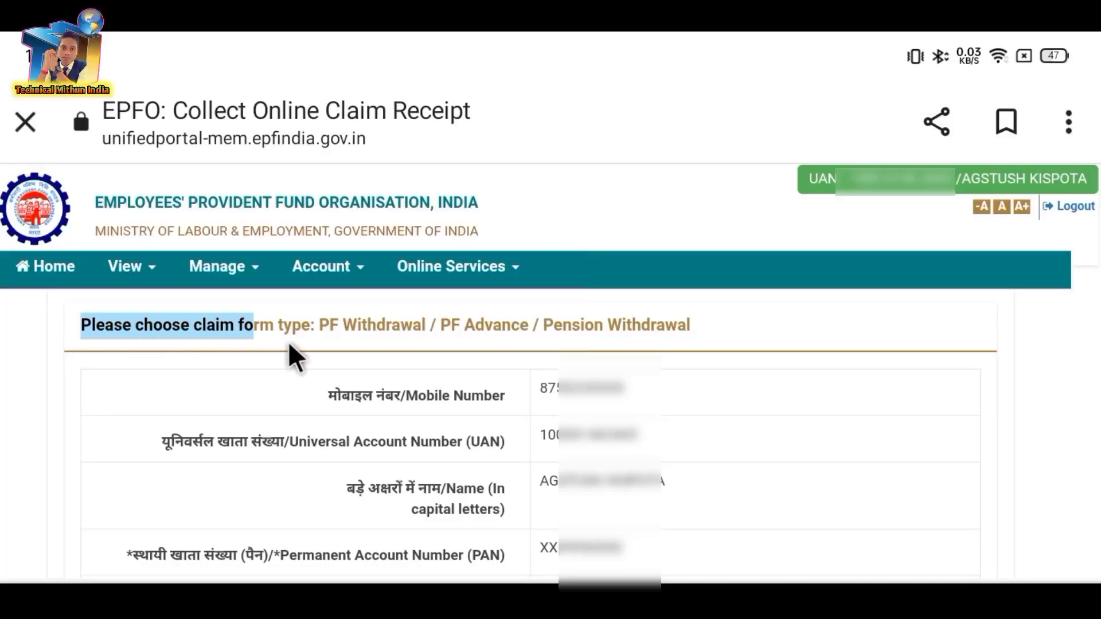
Step: Review the claim form type heading and find the field for what to apply for
left_click_drag(289, 344, 331, 342)
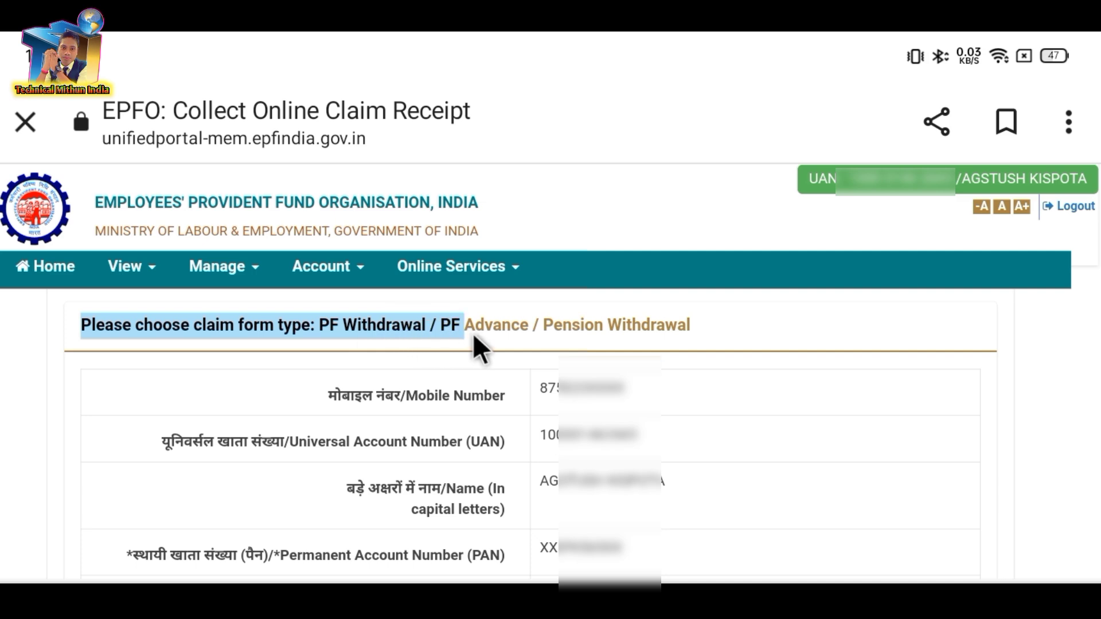
left_click_drag(473, 340, 747, 342)
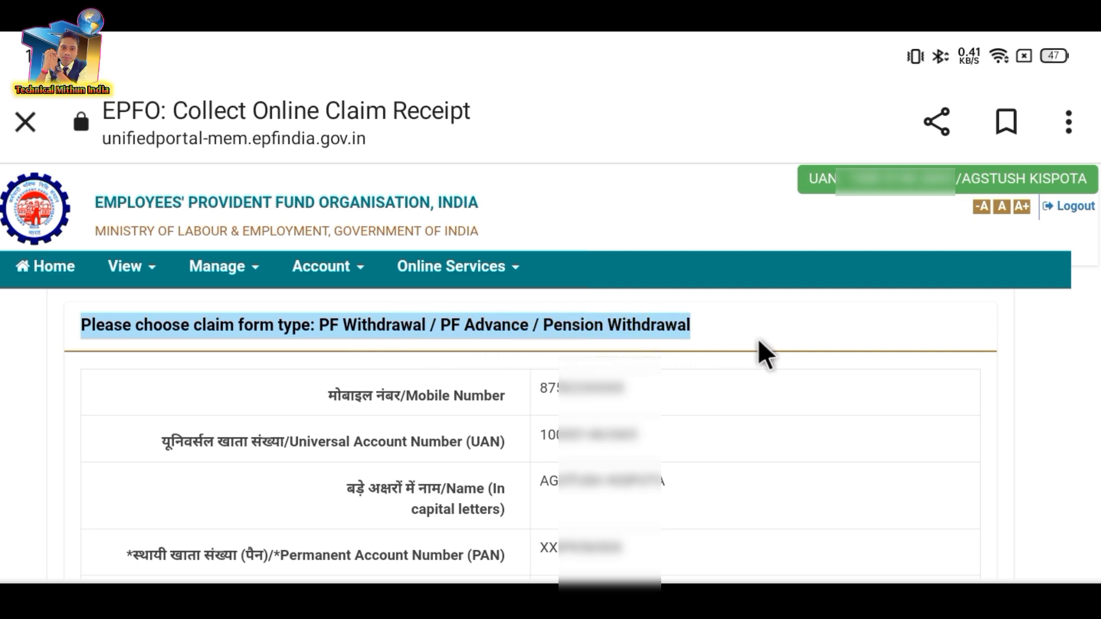
left_click(757, 339)
scroll(758, 339, "down", 3)
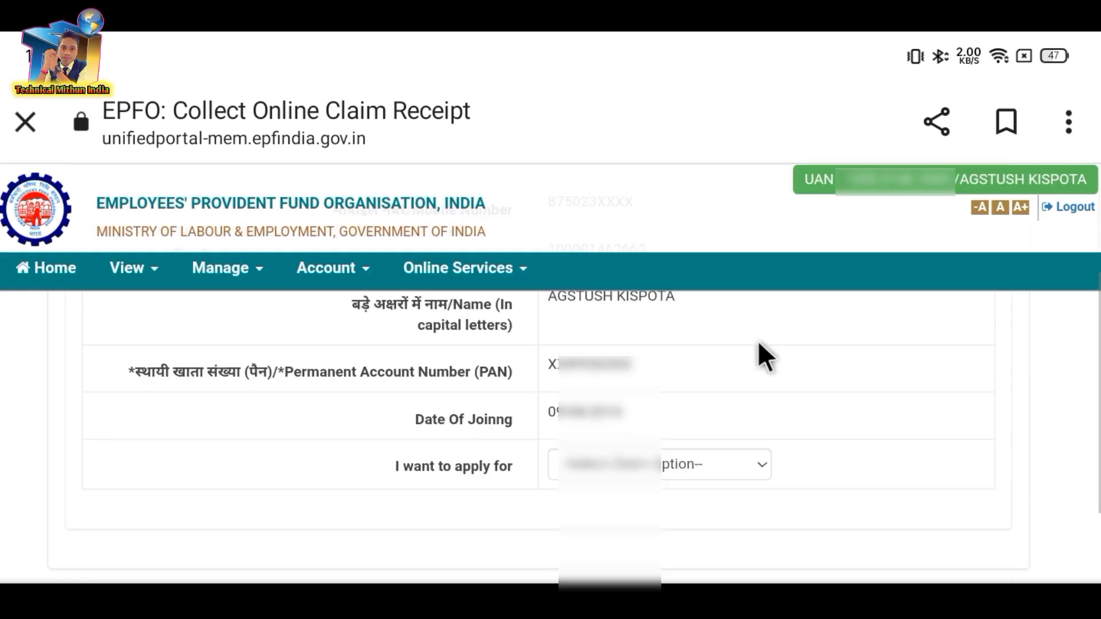
scroll(757, 340, "down", 2)
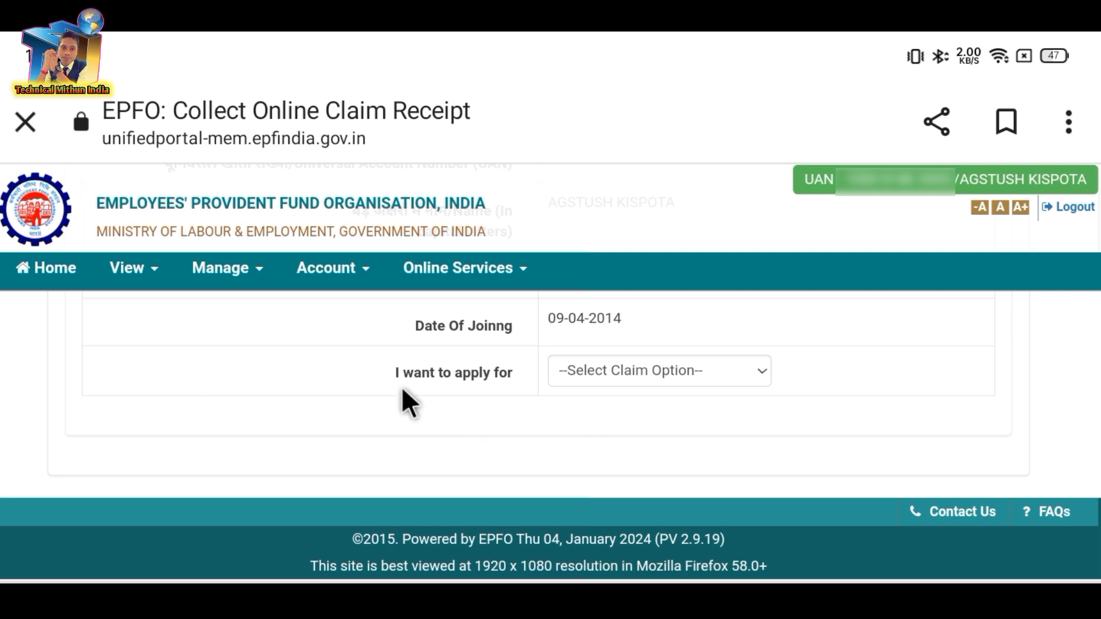
left_click_drag(403, 367, 666, 377)
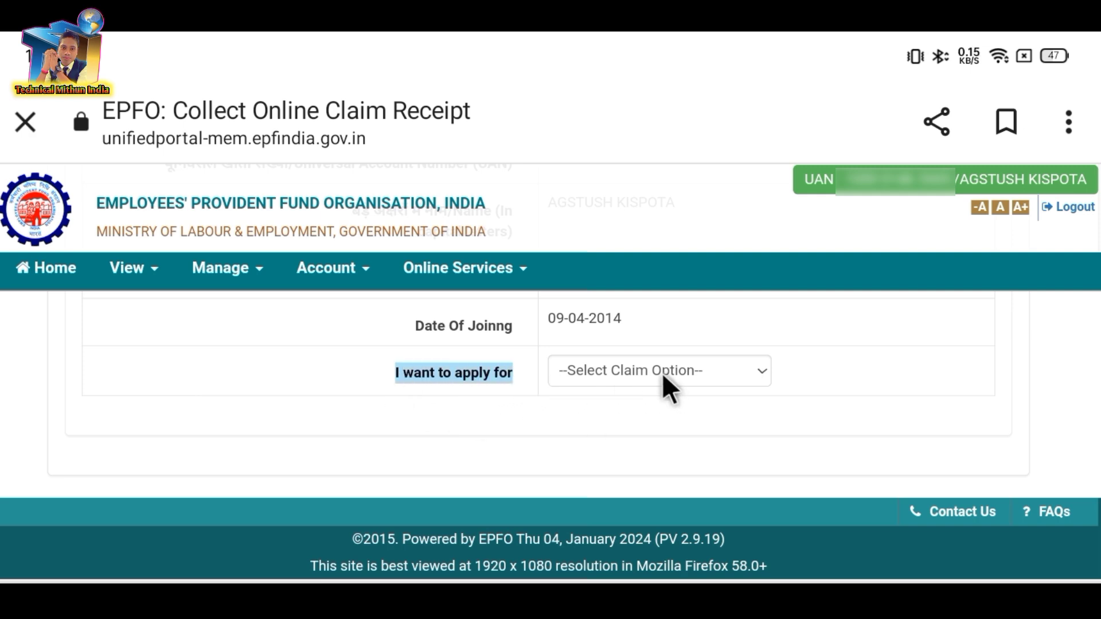
left_click(661, 371)
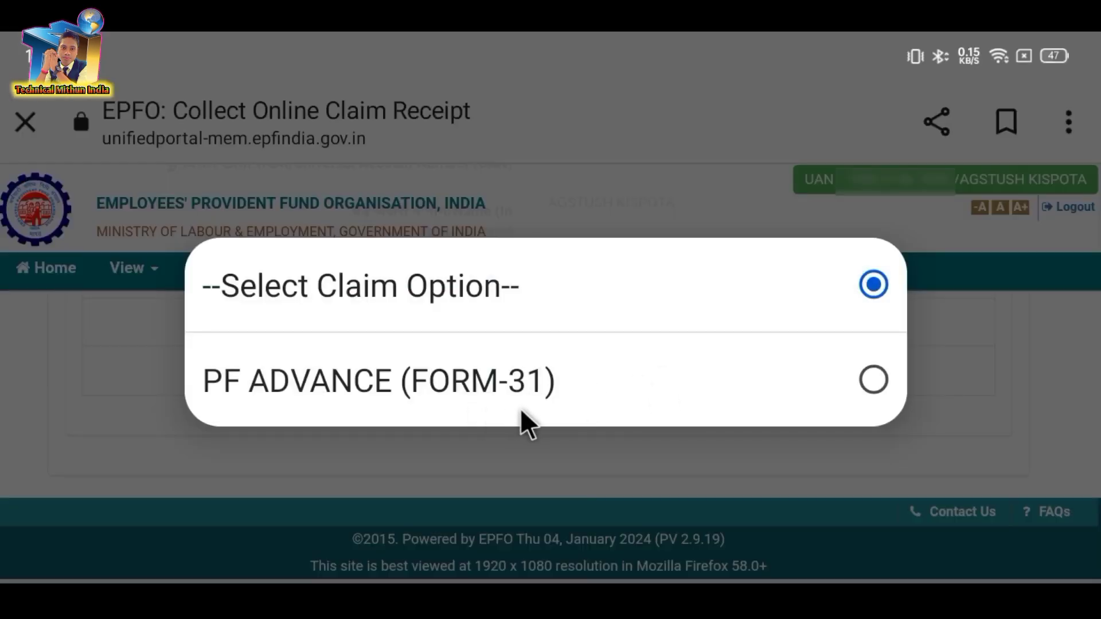
left_click(770, 452)
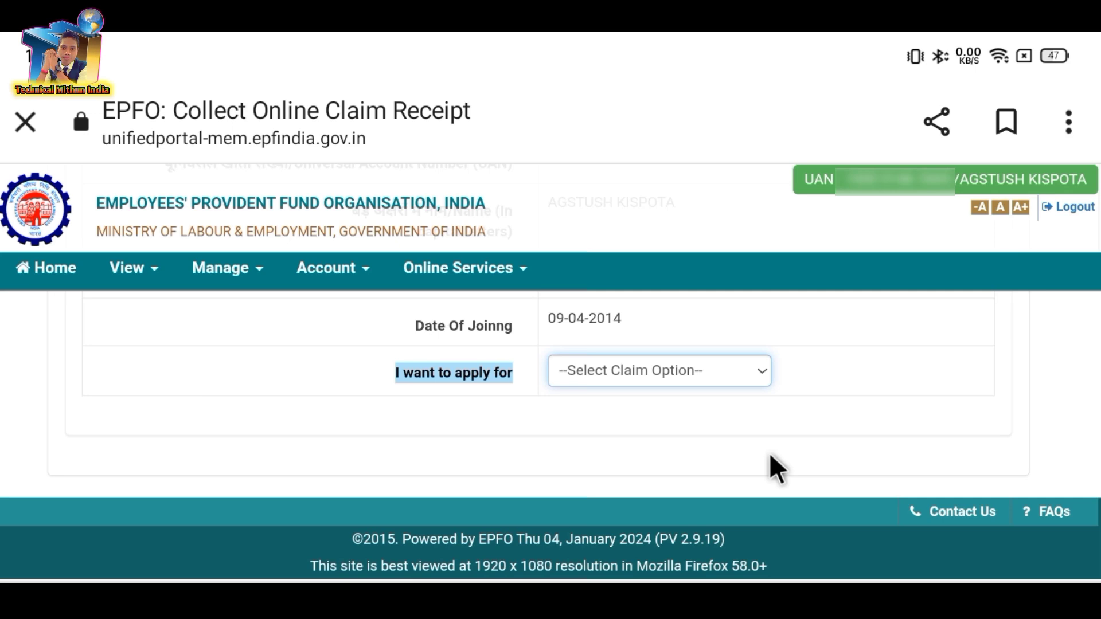
left_click(727, 374)
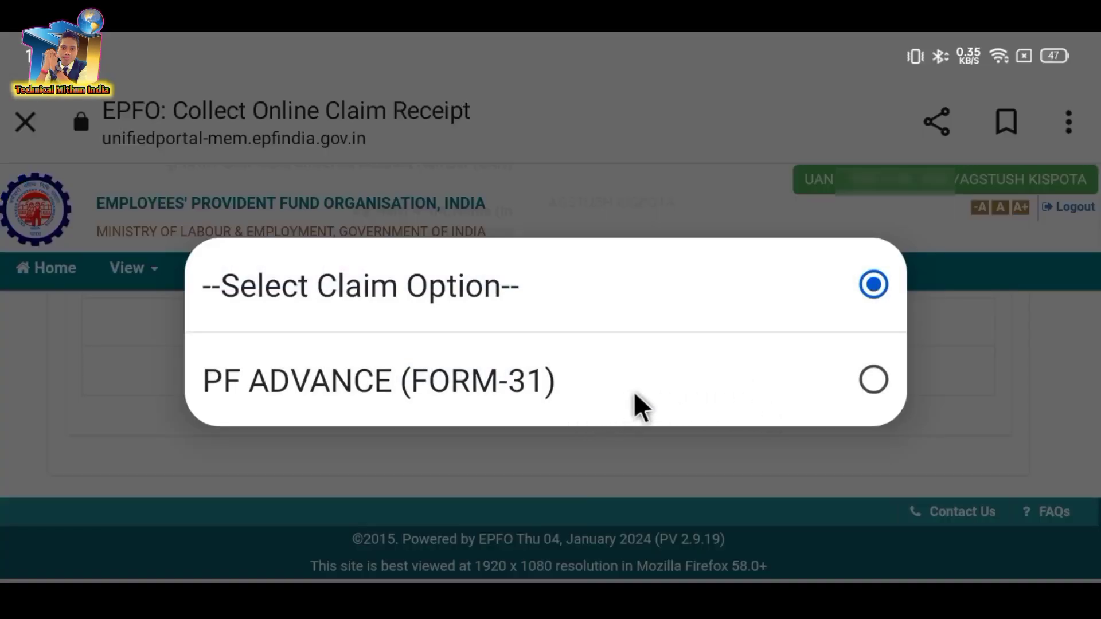
left_click(871, 285)
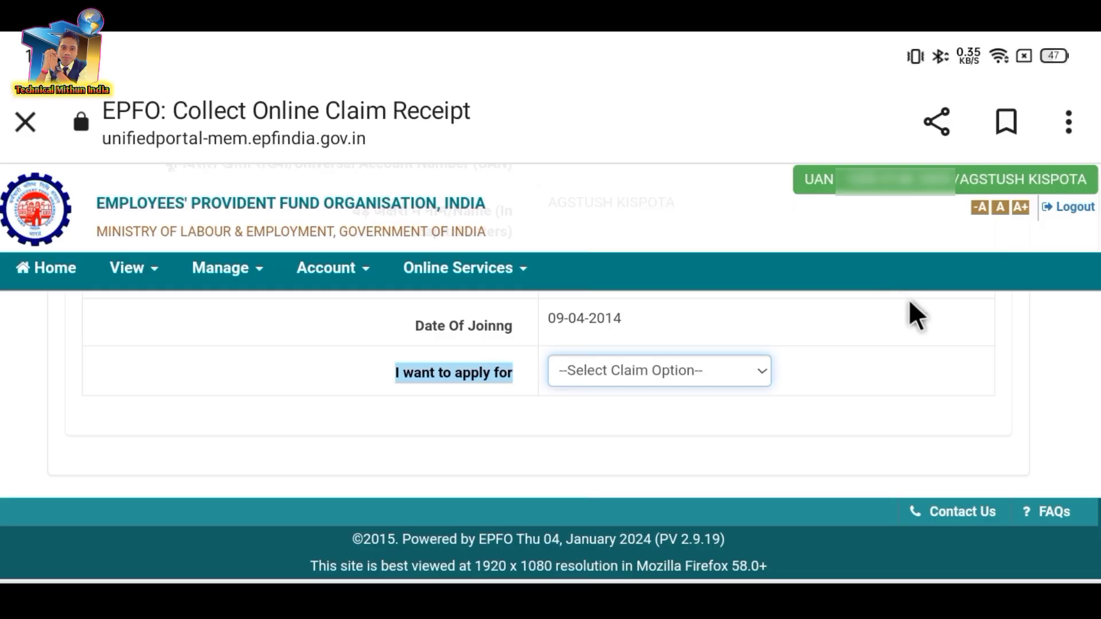
Step: Choose PF ADVANCE (FORM-31) as the claim to apply for
left_click(767, 367)
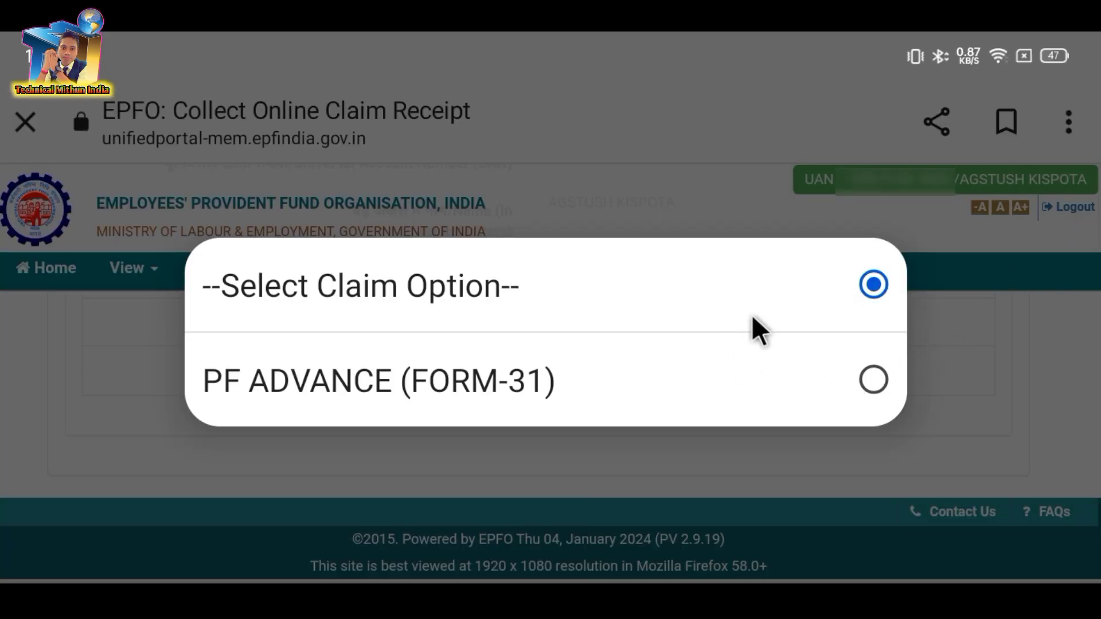
left_click(697, 371)
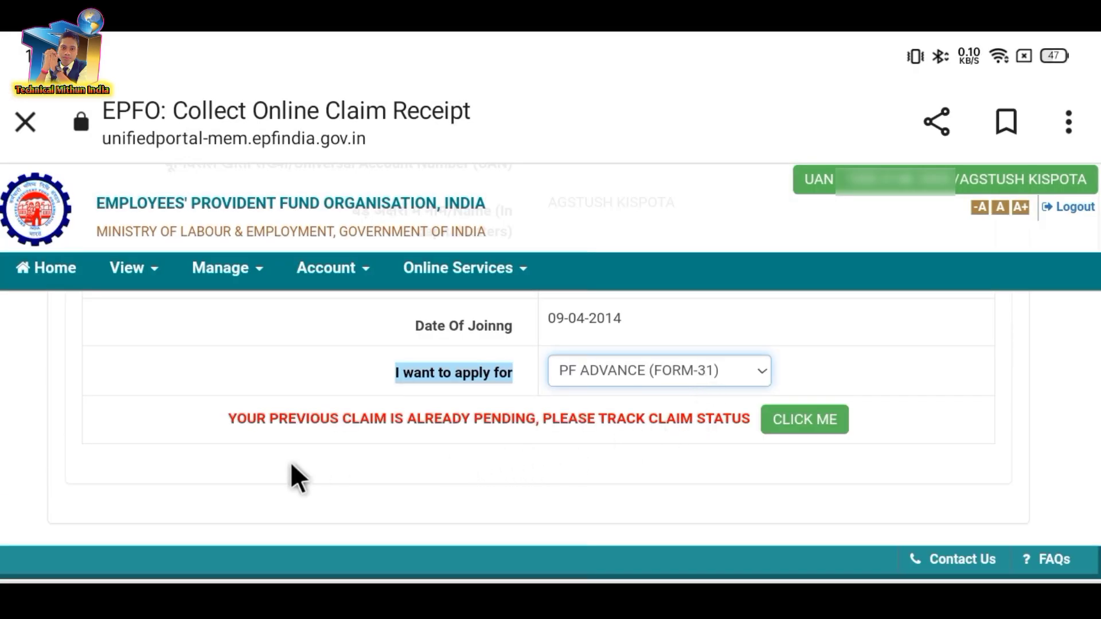
Step: Read the notice under the selected claim option and open the linked claim status page
left_click_drag(216, 410, 364, 422)
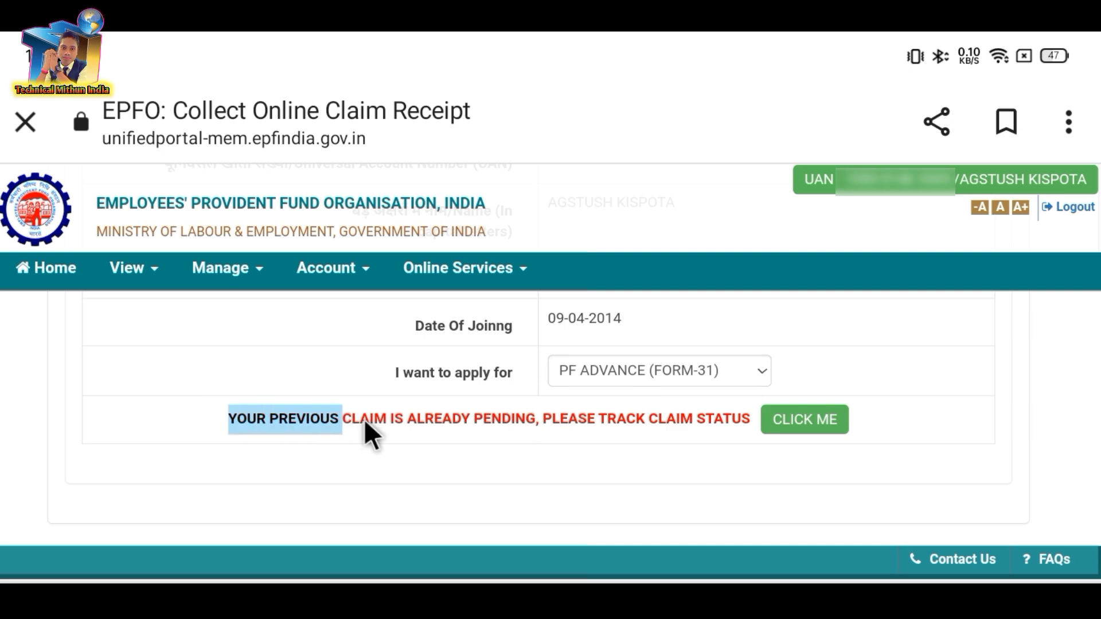
left_click_drag(521, 418, 586, 416)
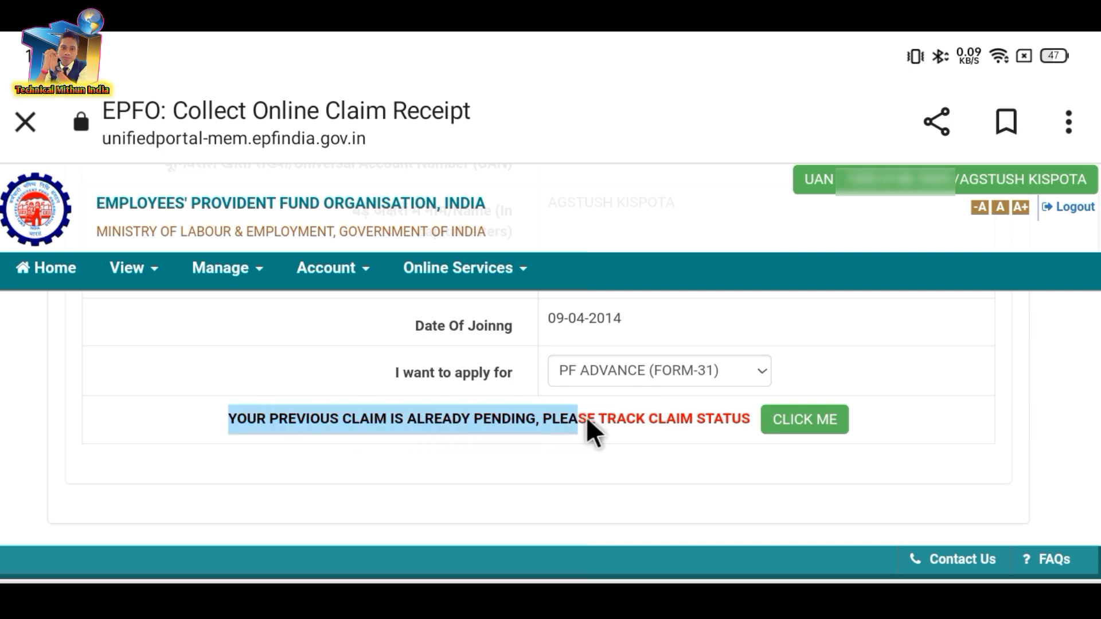
left_click_drag(716, 417, 819, 463)
left_click(243, 419)
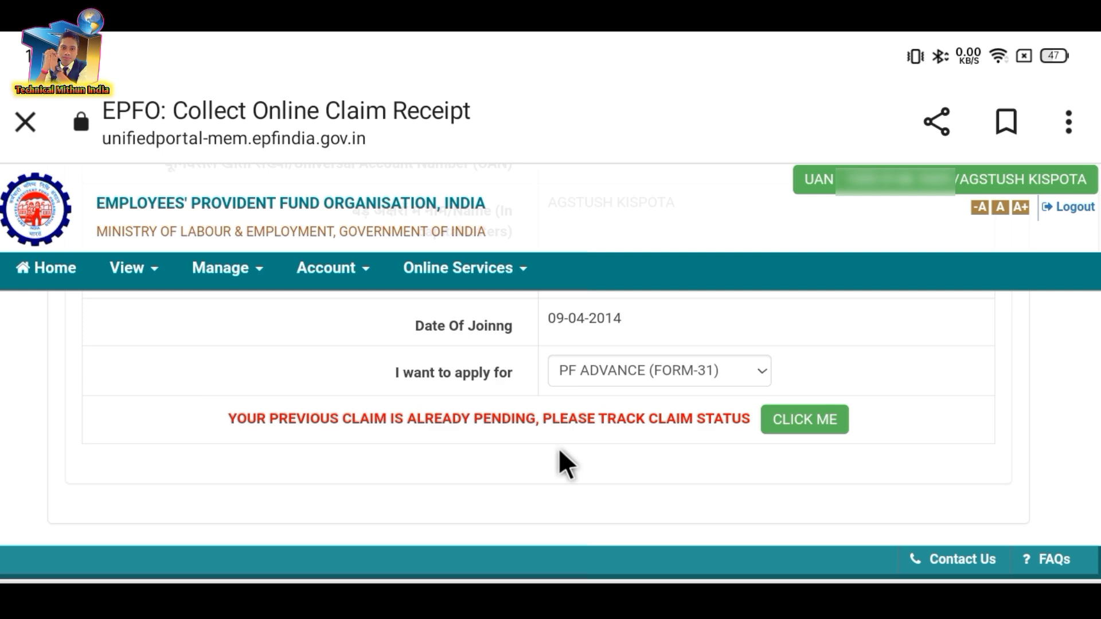
left_click_drag(558, 448, 706, 433)
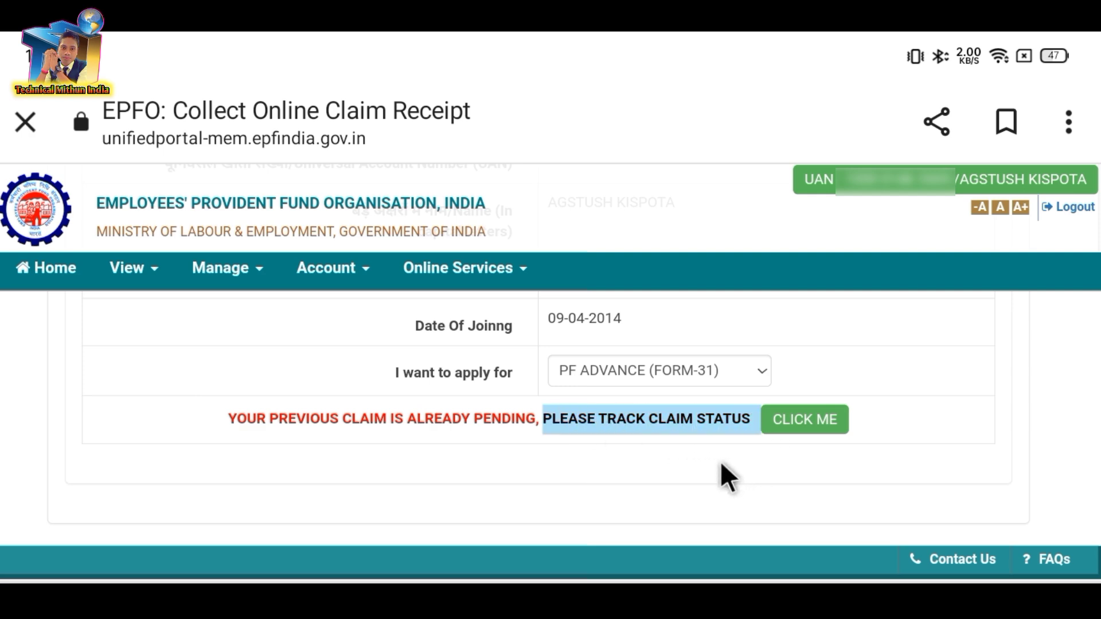
left_click(722, 462)
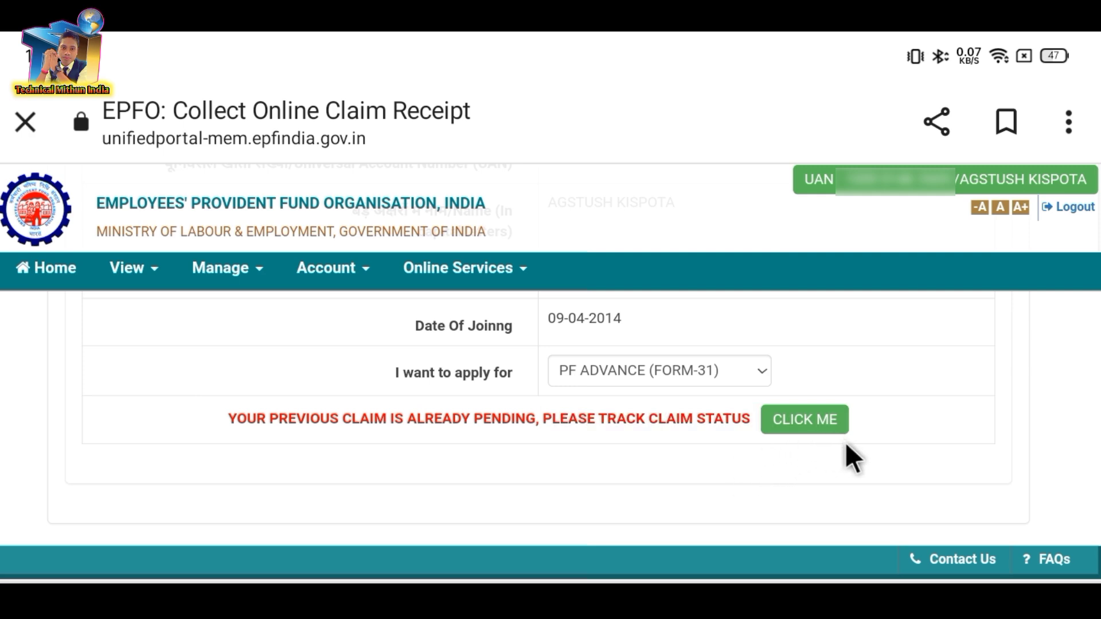
left_click(808, 424)
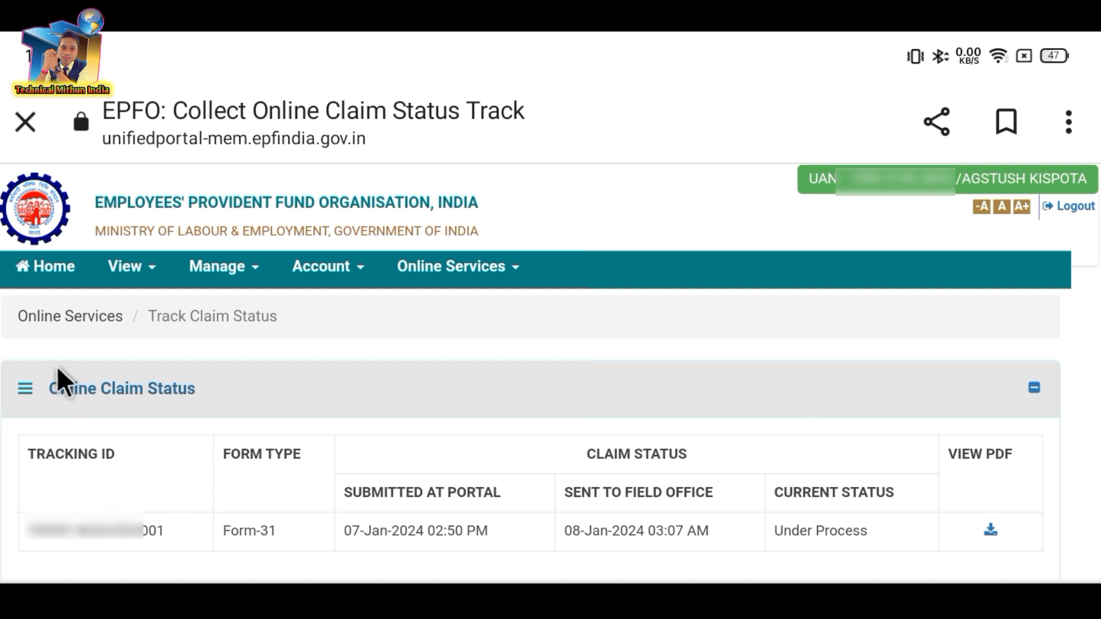
Step: Review the Track Claim Status page heading and its Online Claim Status section
left_click_drag(26, 314, 142, 319)
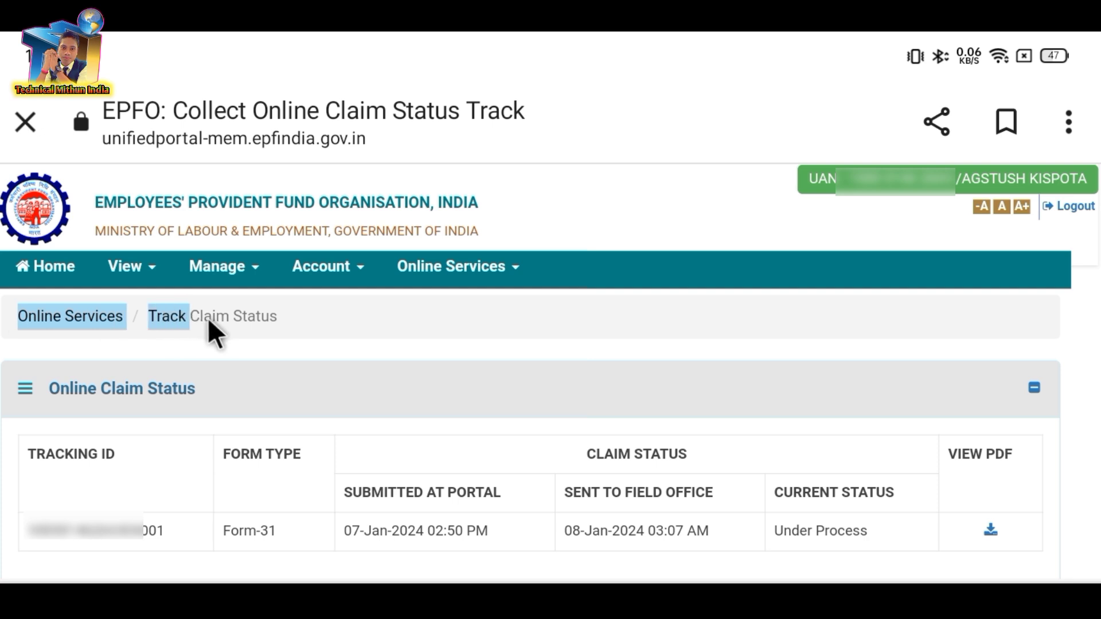
left_click_drag(307, 319, 387, 316)
left_click(387, 316)
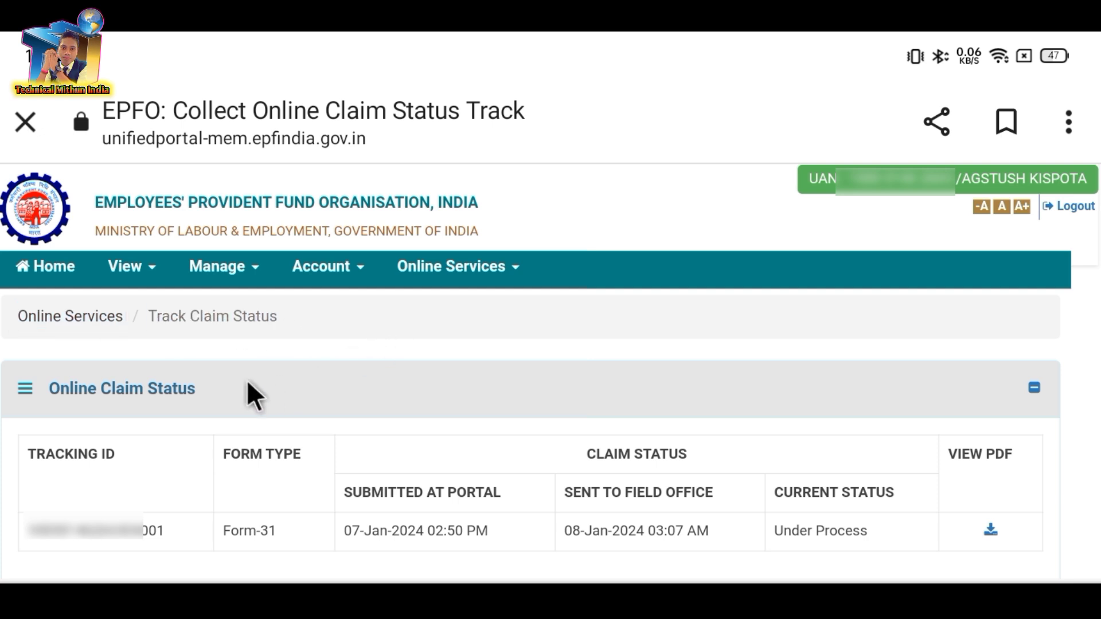
left_click_drag(40, 376, 236, 380)
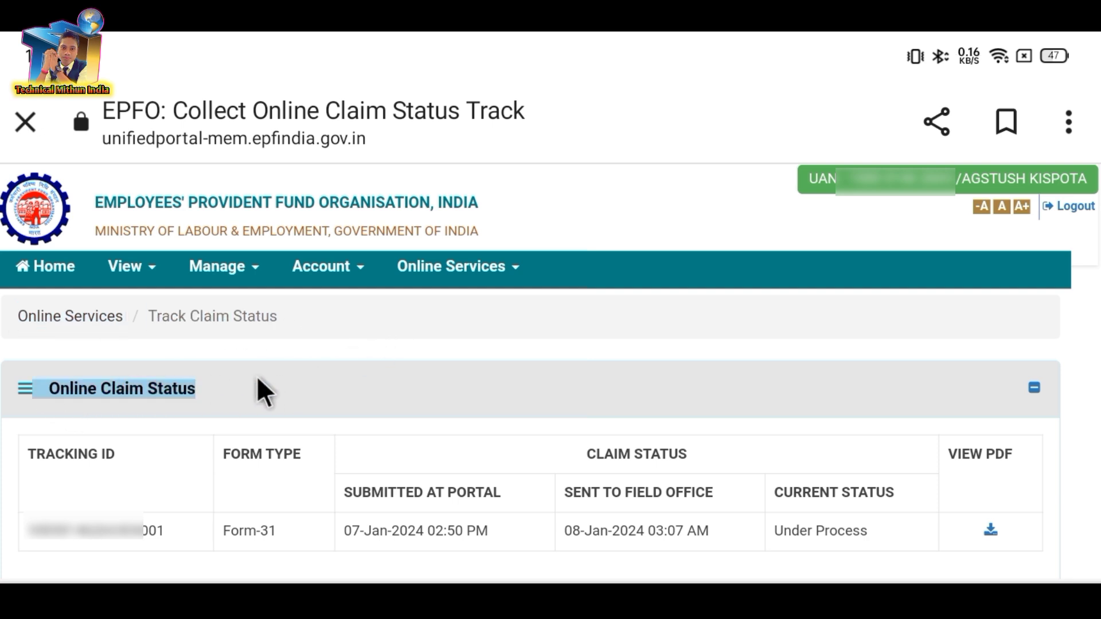
left_click(253, 376)
scroll(519, 355, "down", 2)
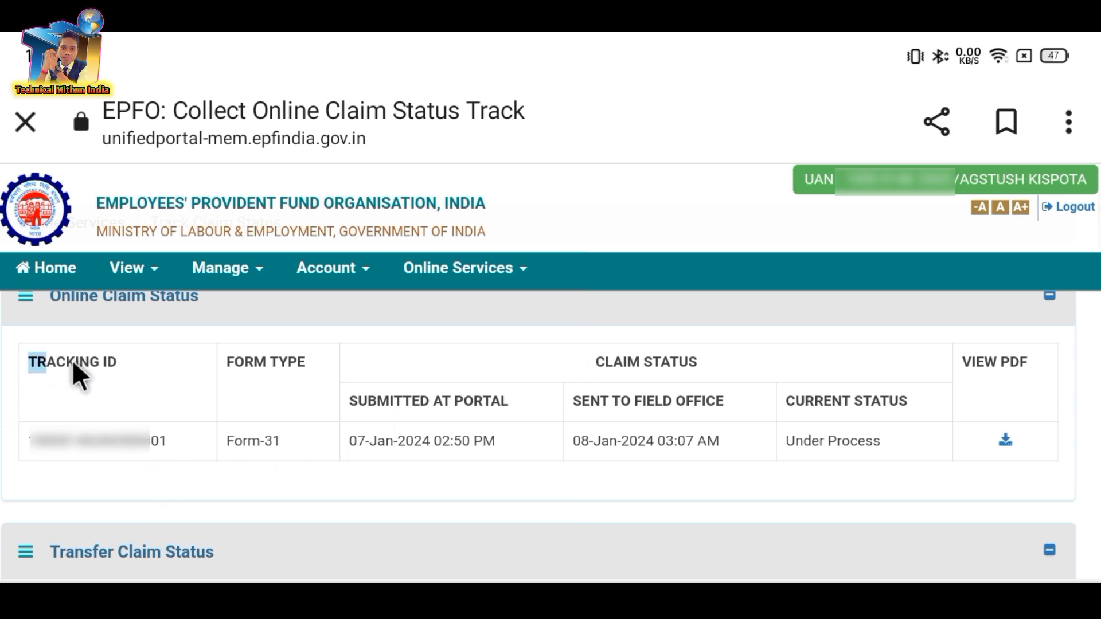
Step: Read the Form Type column and the Submitted at Portal date and time in the Online Claim Status table
left_click_drag(223, 362, 355, 359)
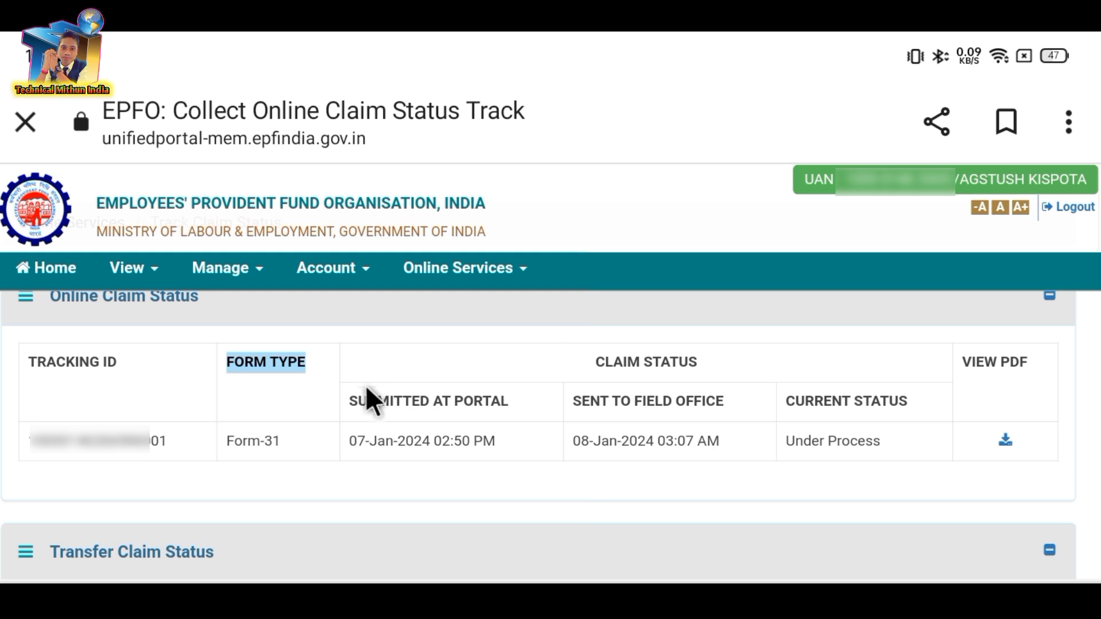
left_click_drag(347, 400, 521, 402)
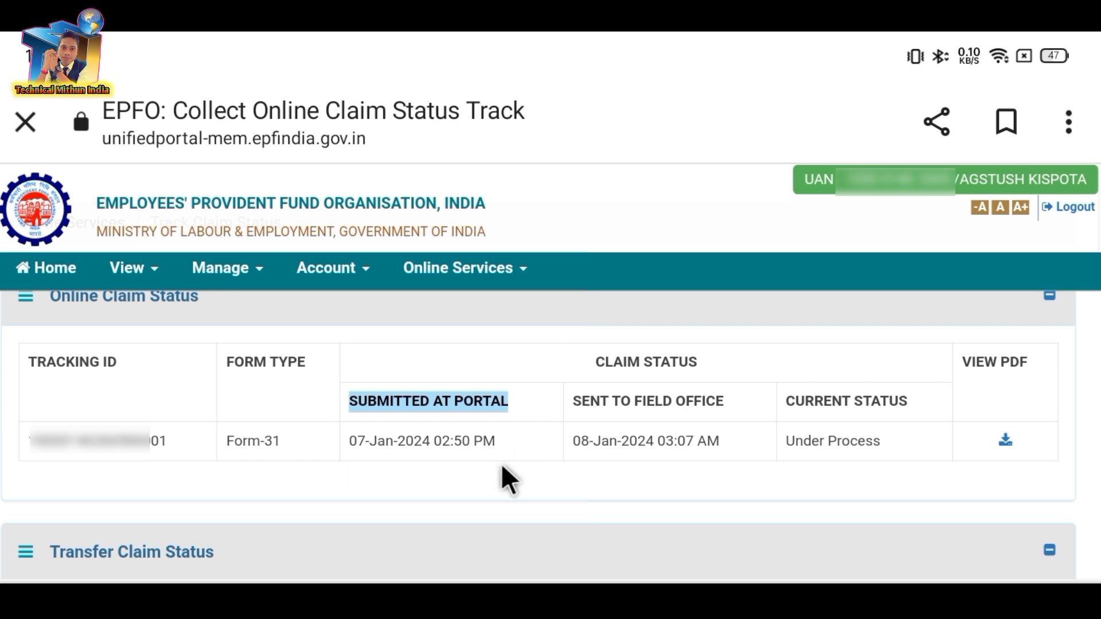
left_click(424, 477)
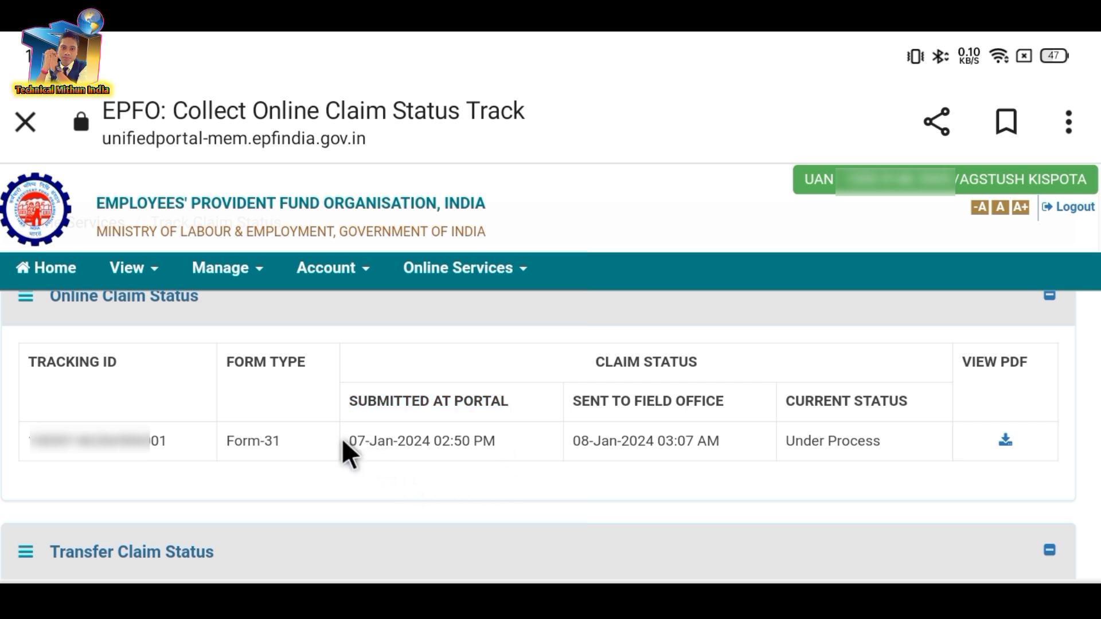
left_click_drag(401, 443, 498, 450)
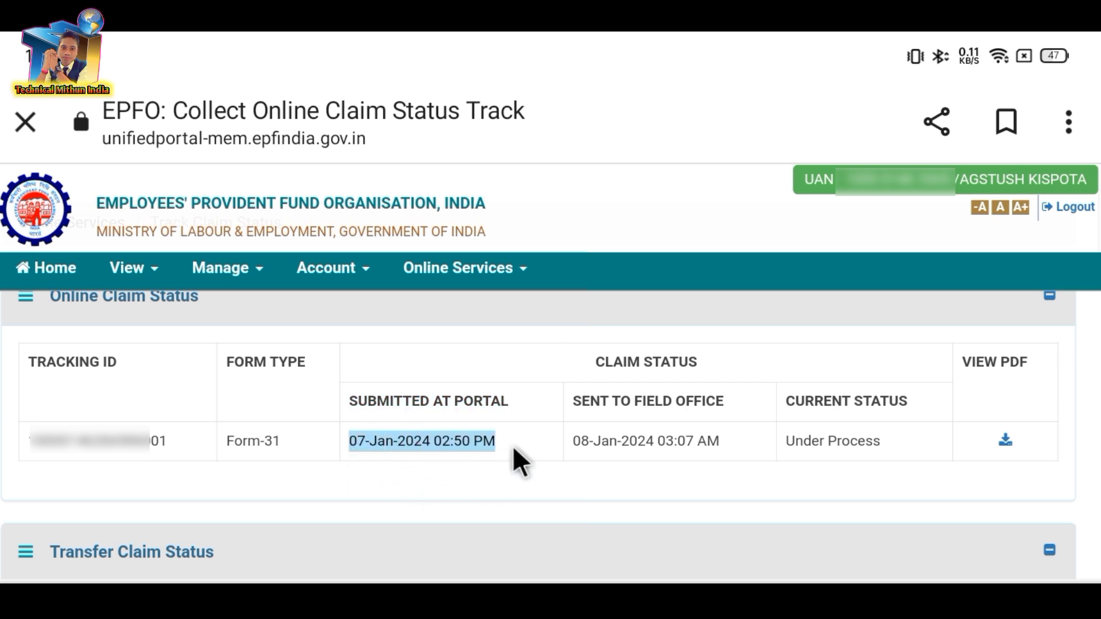
left_click(514, 449)
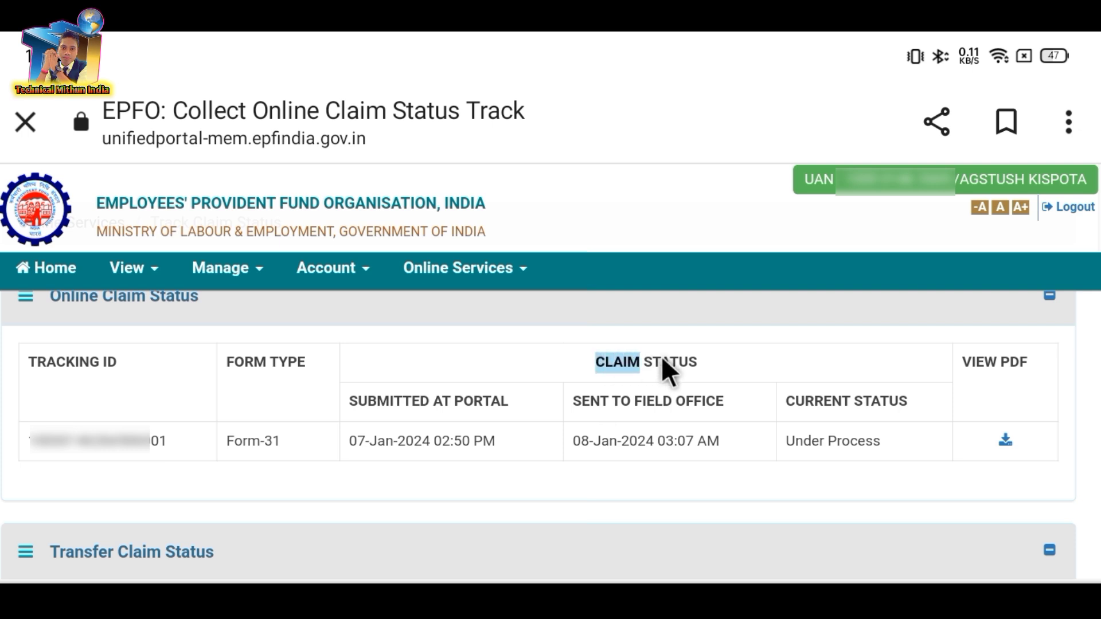
Step: Check under Claim Status when the Form-31 claim was sent to the field office
left_click_drag(662, 360, 742, 362)
left_click(740, 385)
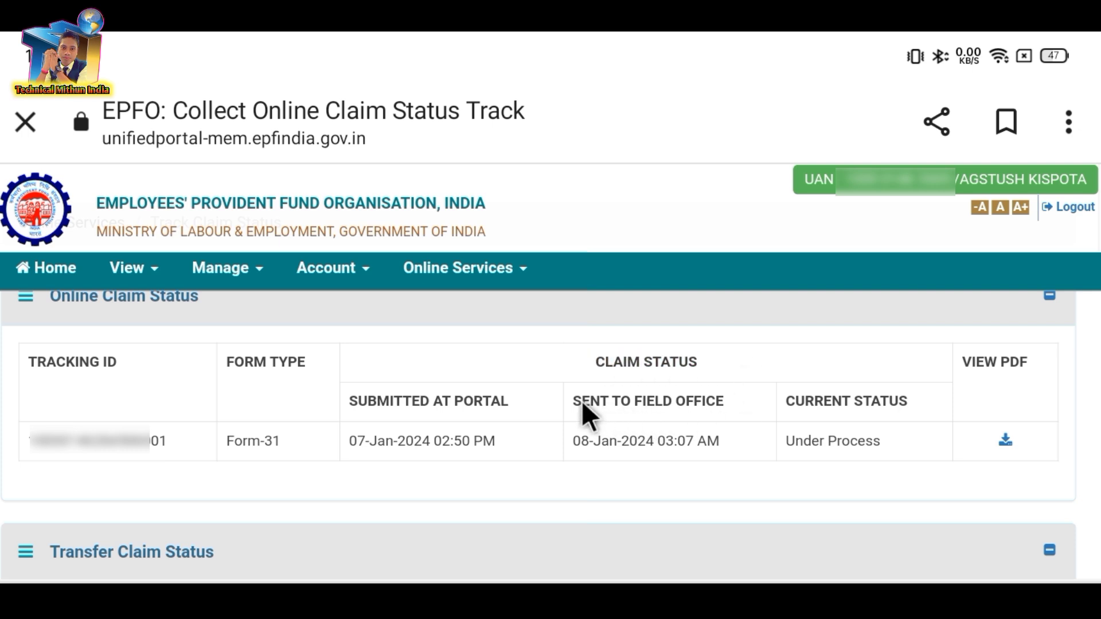
left_click_drag(573, 401, 736, 394)
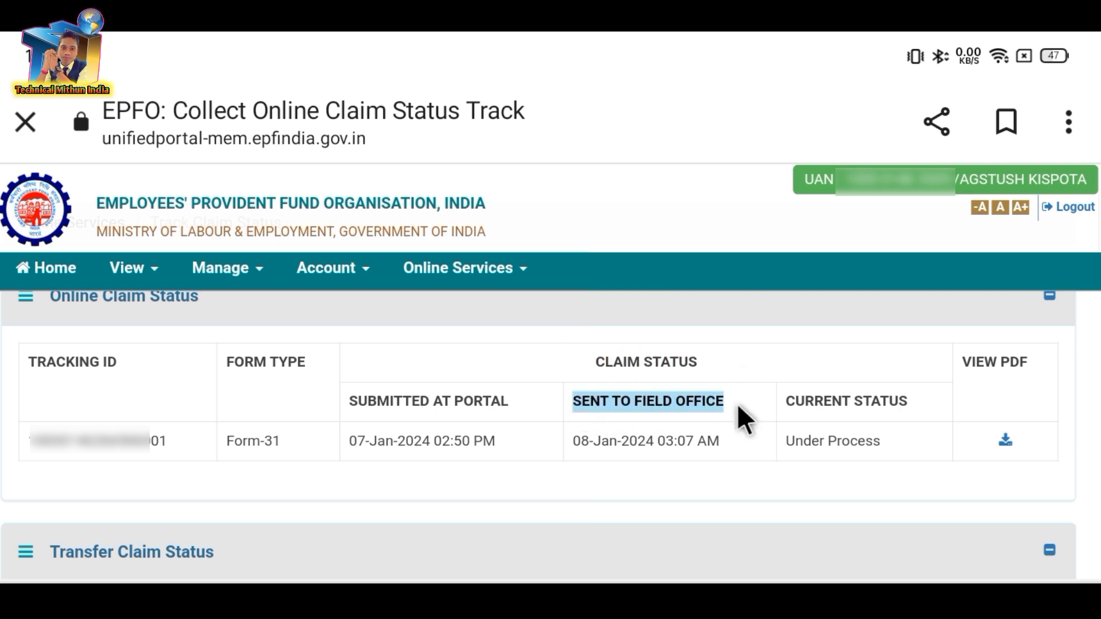
left_click(737, 421)
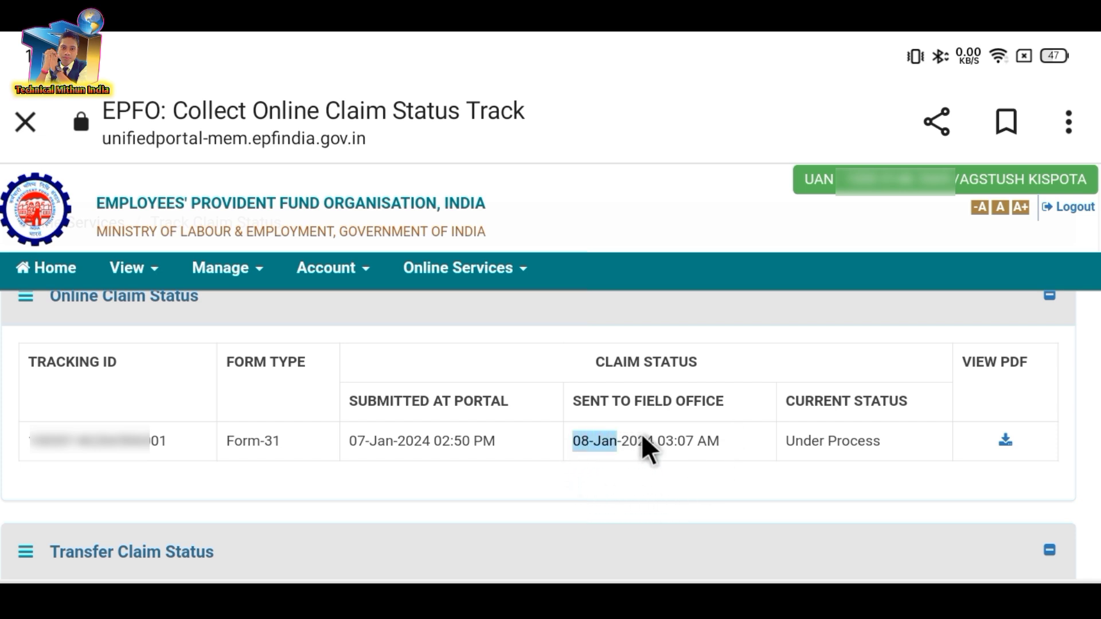
left_click_drag(642, 433, 755, 433)
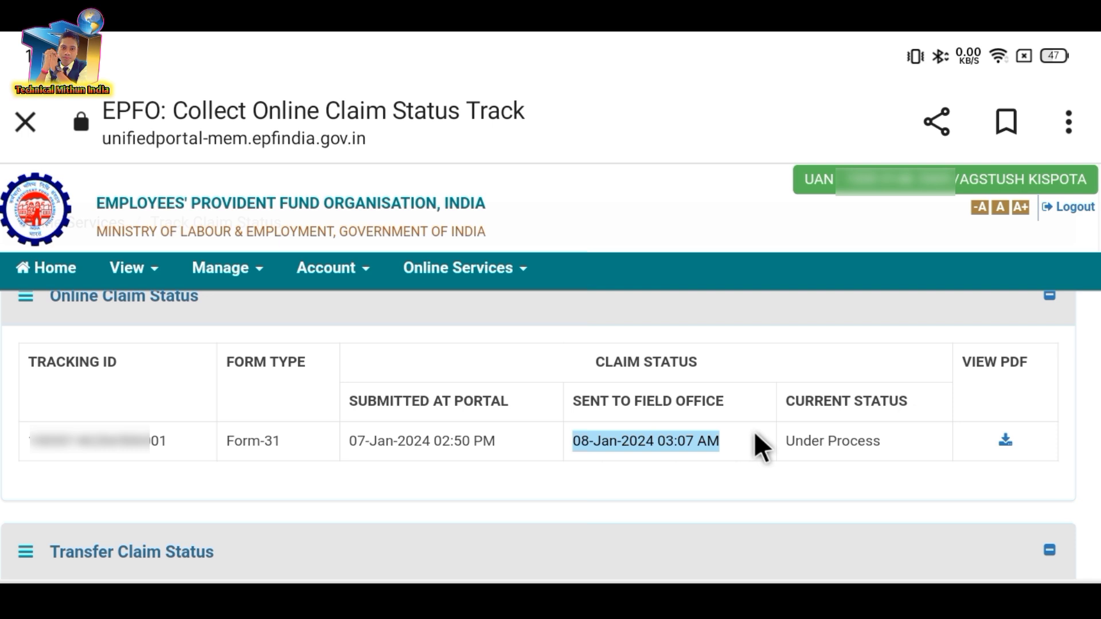
left_click(735, 428)
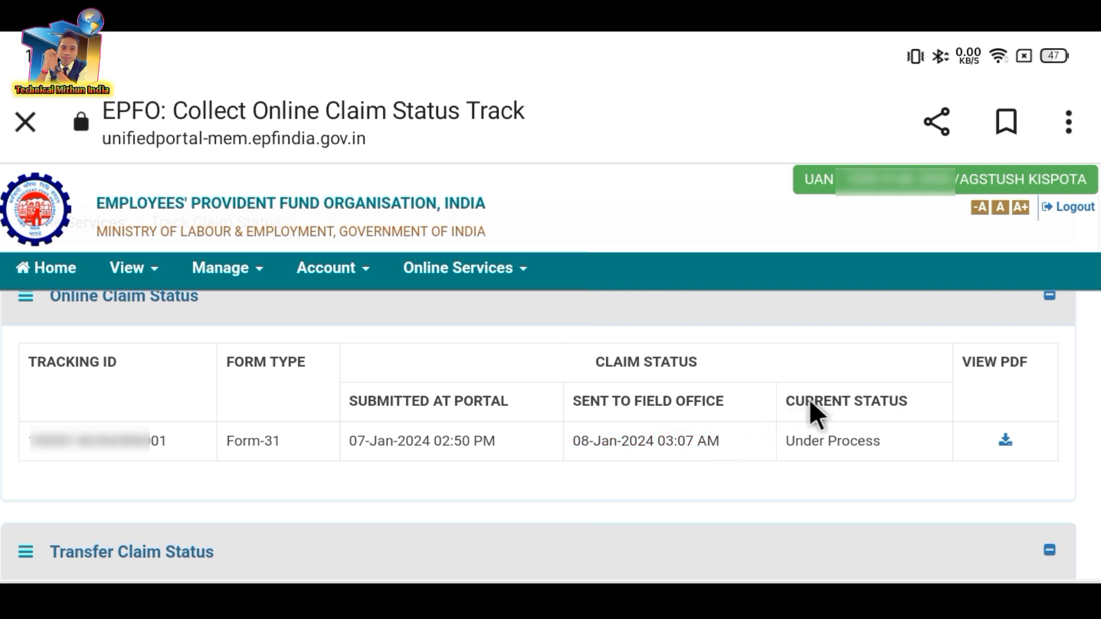
Step: Check the Form-31 claim's current status and find its download option under View PDF
left_click_drag(900, 402, 927, 400)
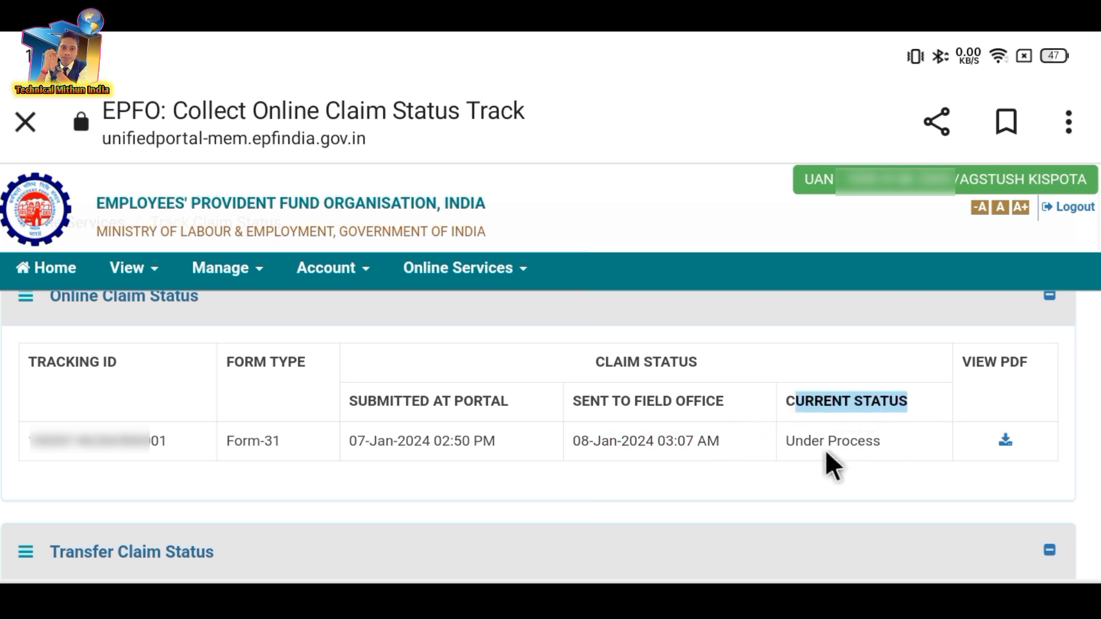
left_click_drag(783, 443, 819, 434)
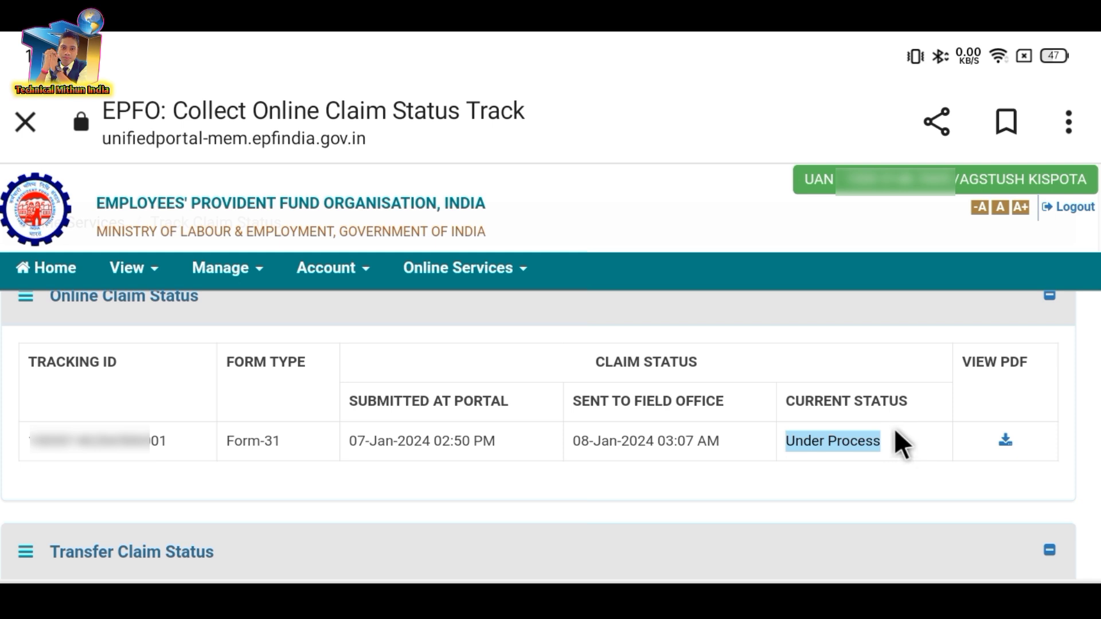
left_click(939, 415)
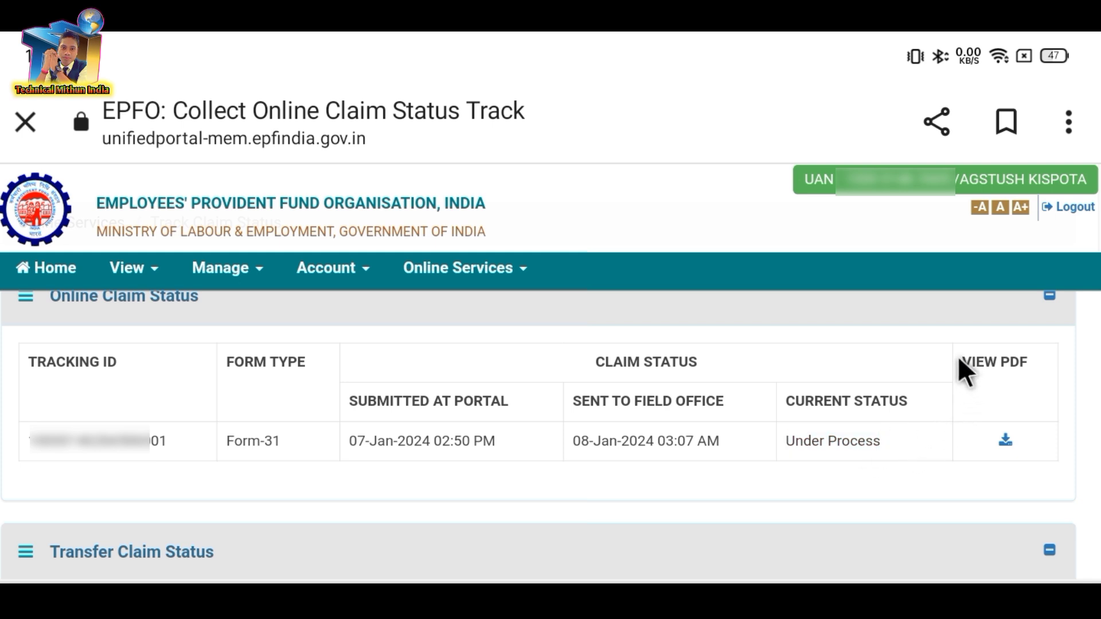
left_click_drag(963, 367, 1015, 416)
left_click(1003, 431)
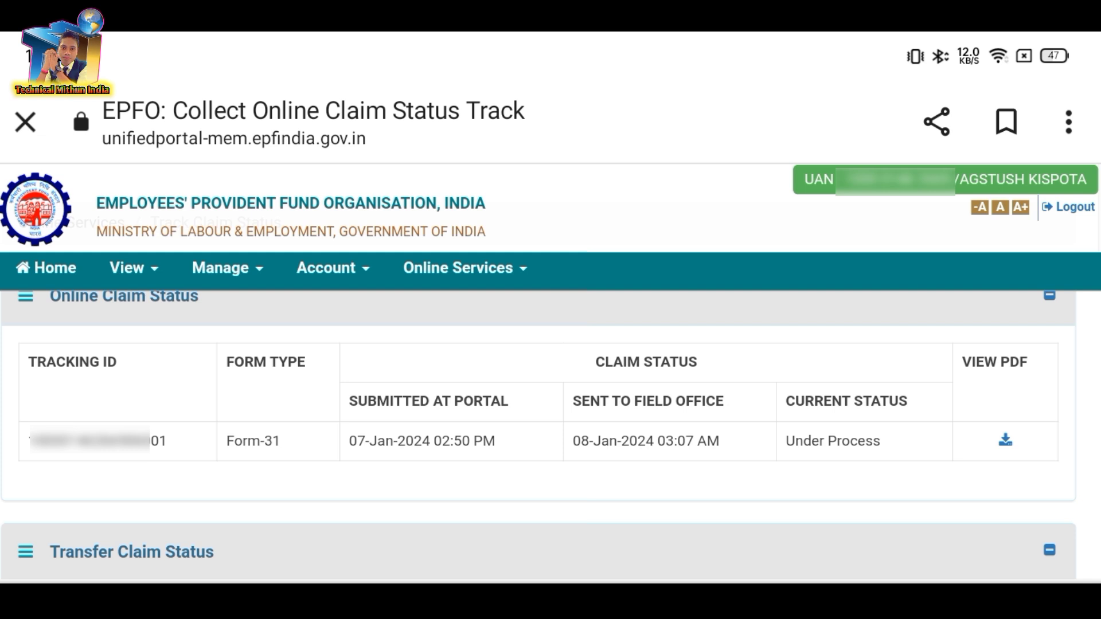
Step: Review the complete Form-31 claim row across all columns and recheck its current status
left_click_drag(29, 441, 754, 490)
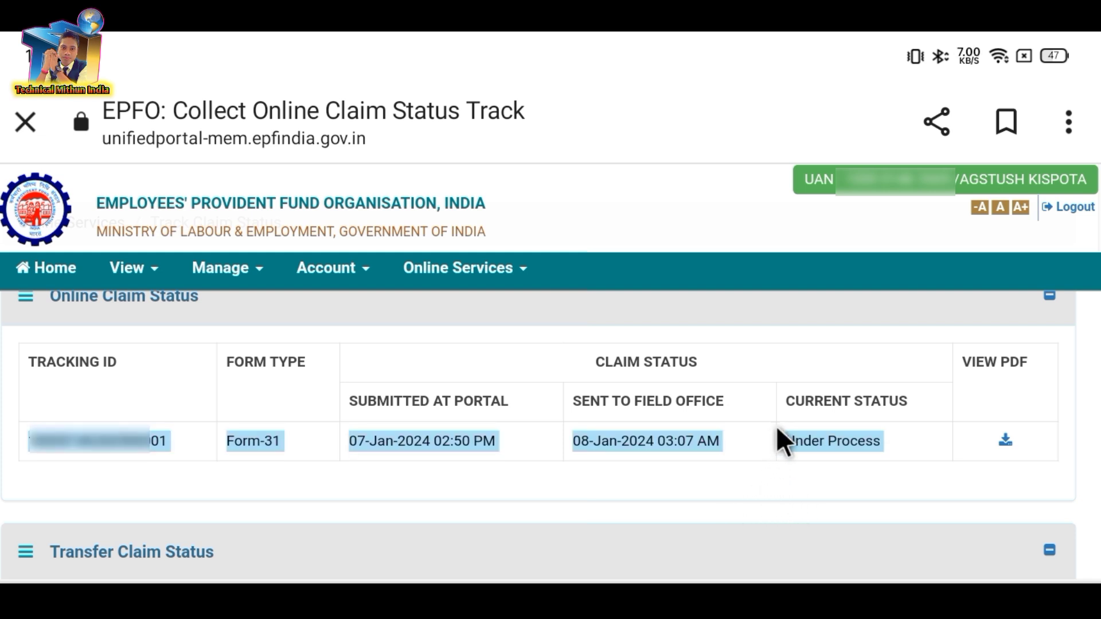
left_click_drag(776, 442, 722, 510)
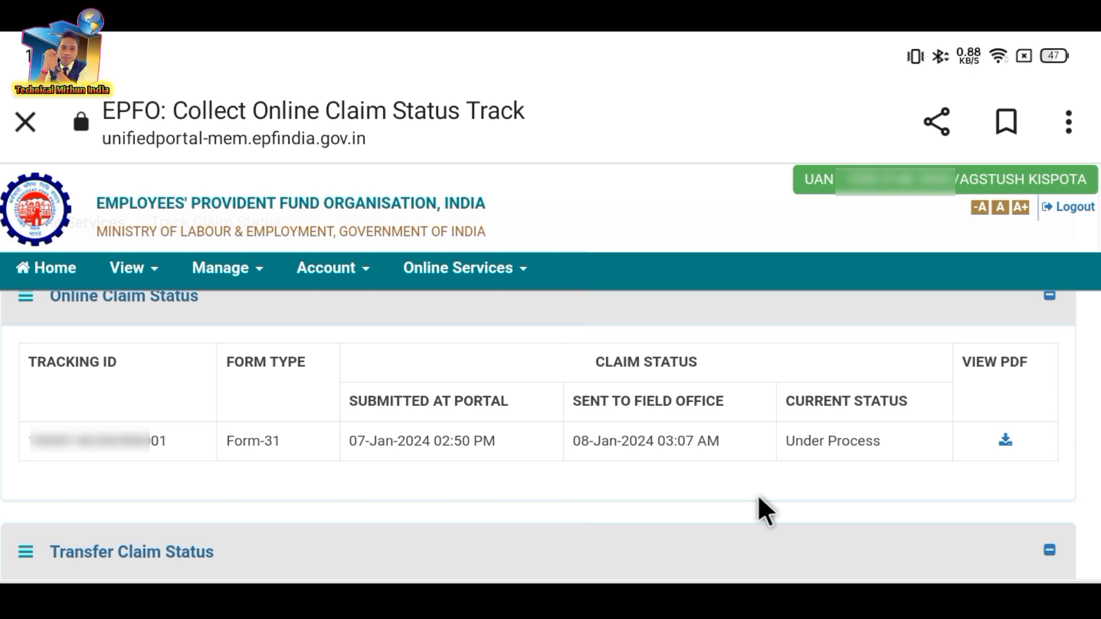
left_click_drag(785, 440, 880, 443)
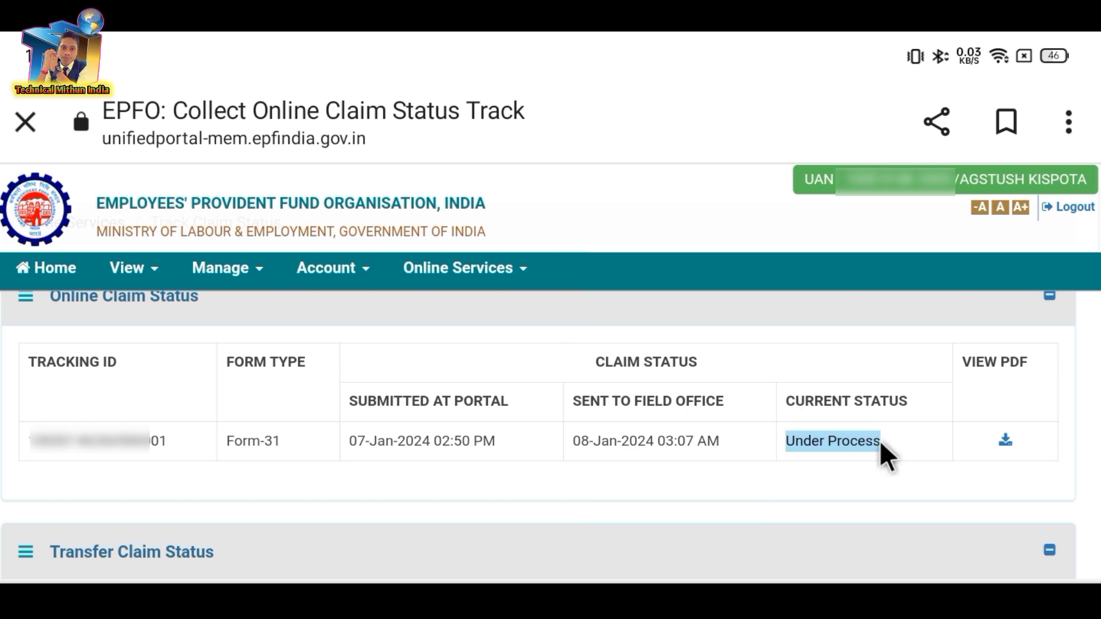